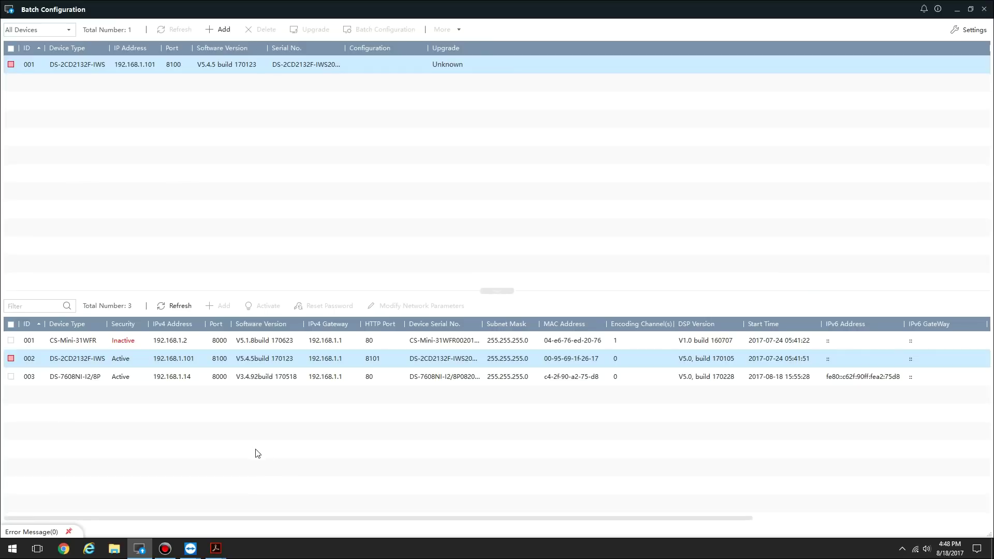
# Select the DS-7608NI-I2/8P recorder at 192.168.1.14 in the online device list
pyautogui.click(182, 378)
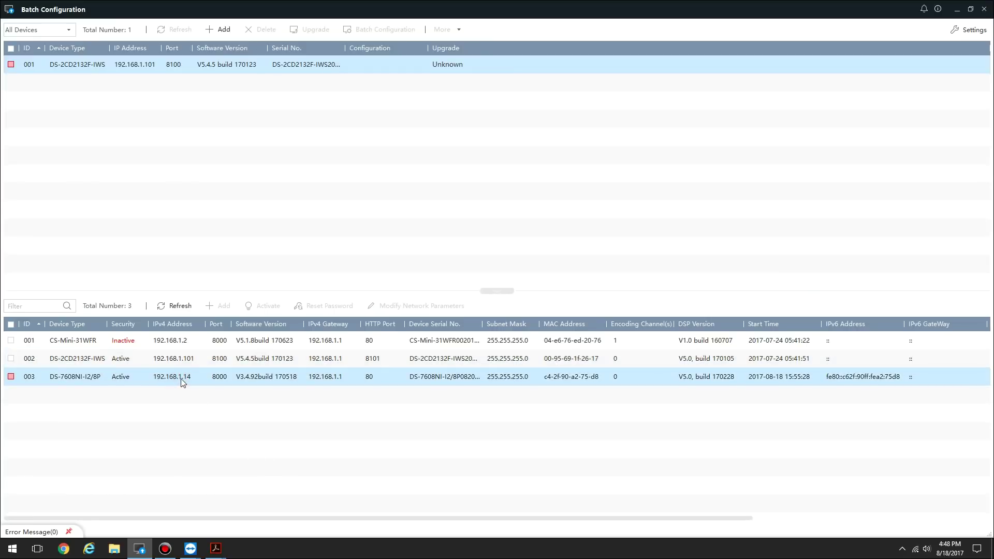
# Open the recorder's web page, log in as admin with the account password, and open Configuration
pyautogui.doubleClick(174, 380)
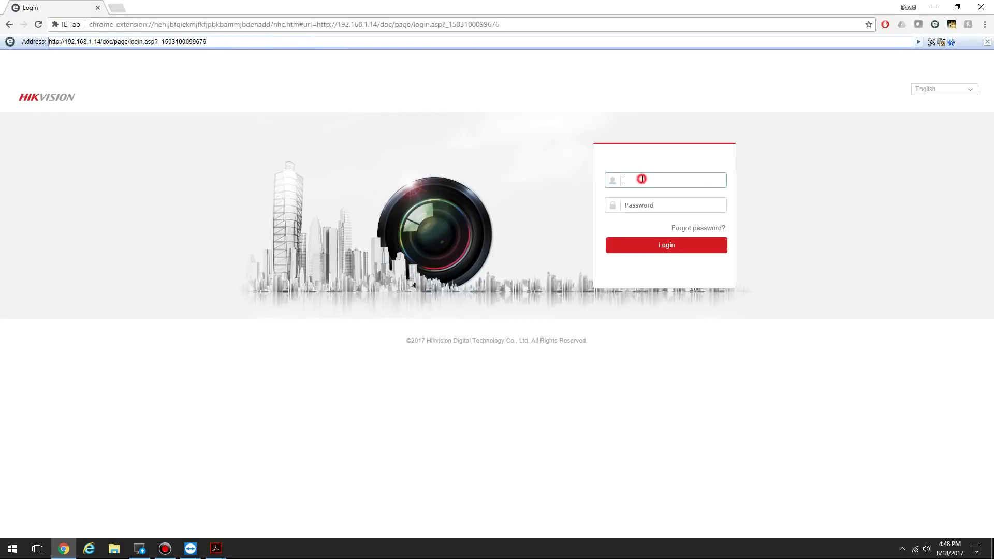
pyautogui.write('admin')
pyautogui.press('Tab')
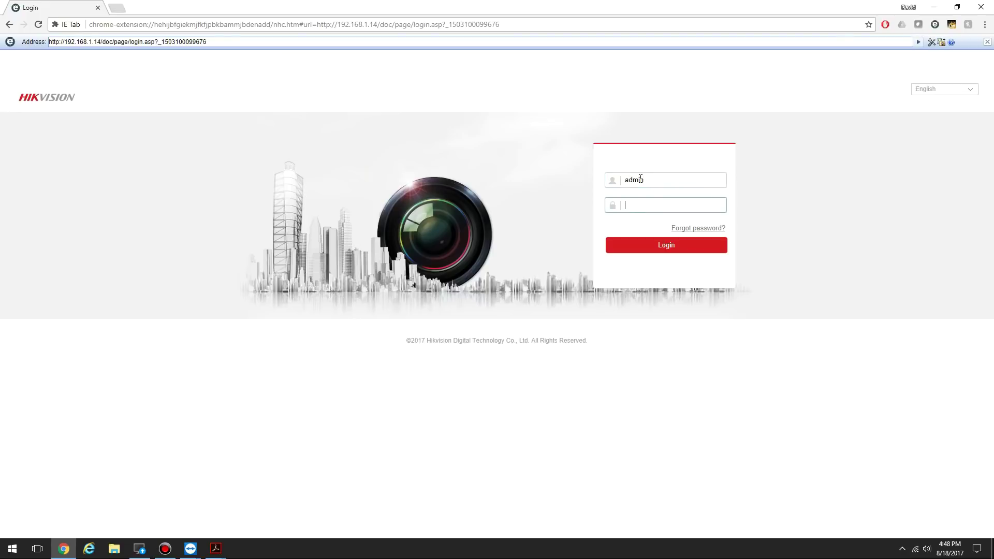
pyautogui.write('1345678')
pyautogui.press('Return')
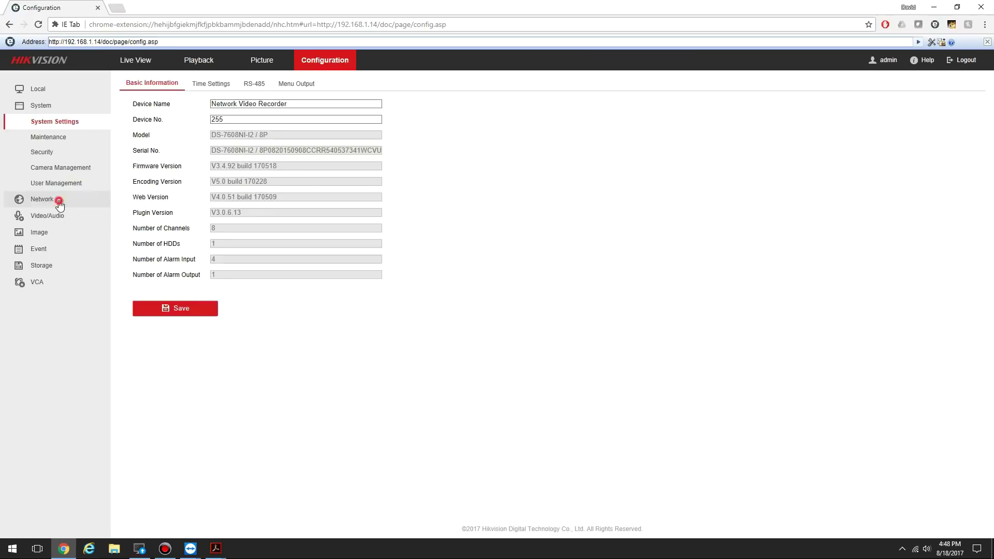
pyautogui.click(58, 200)
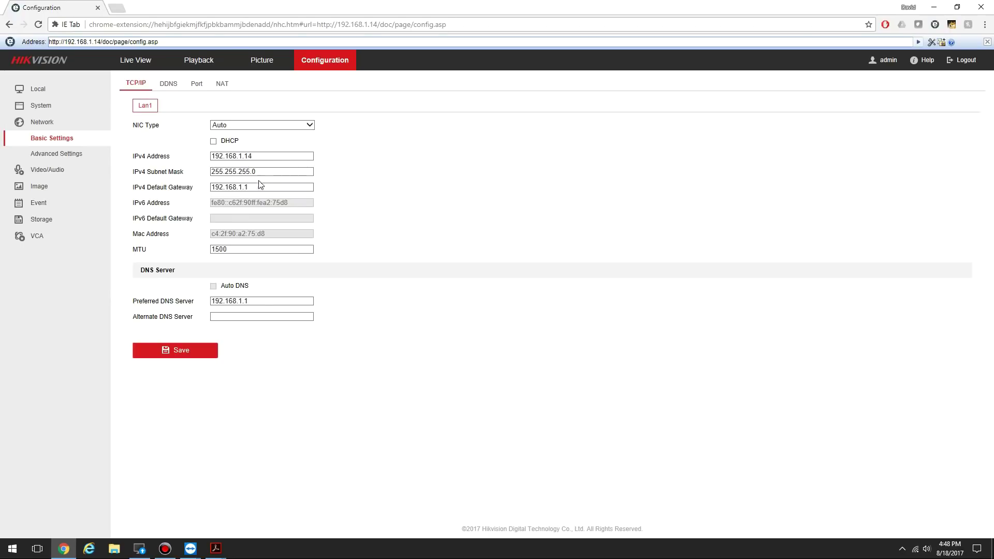
# Check the Preferred DNS Server value in the recorder's TCP/IP settings
pyautogui.click(258, 301)
# Enable Hik-Connect under Advanced Settings > Platform Access
pyautogui.click(76, 154)
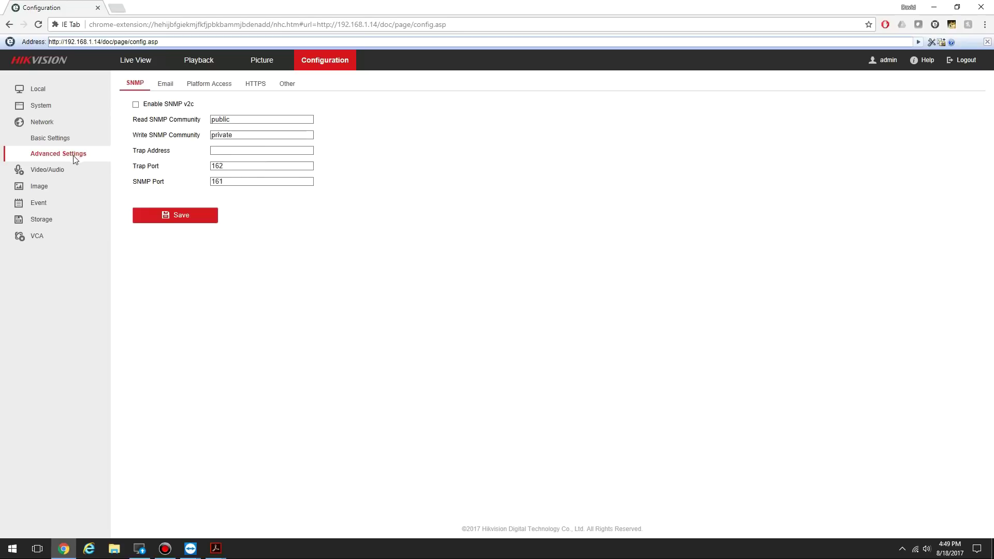
pyautogui.click(228, 84)
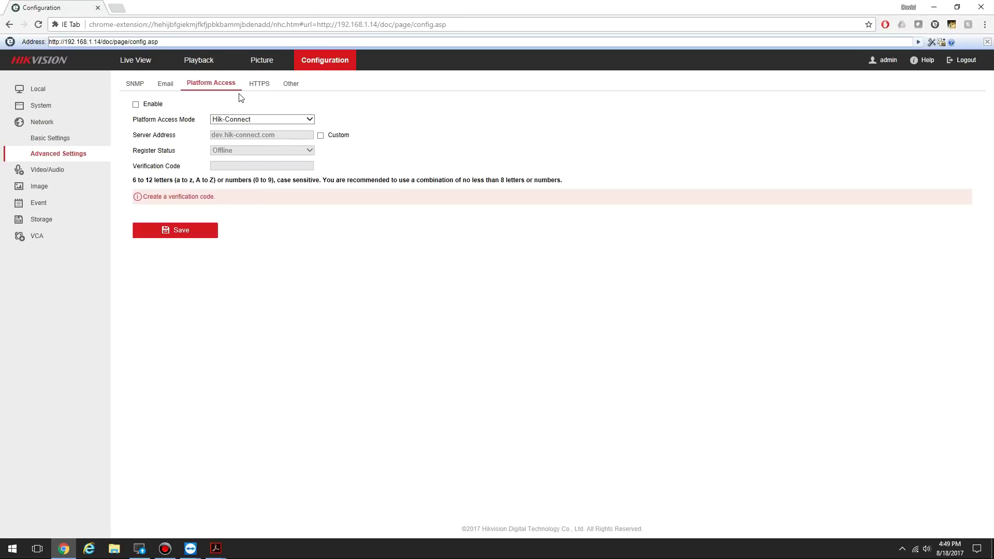
pyautogui.click(136, 105)
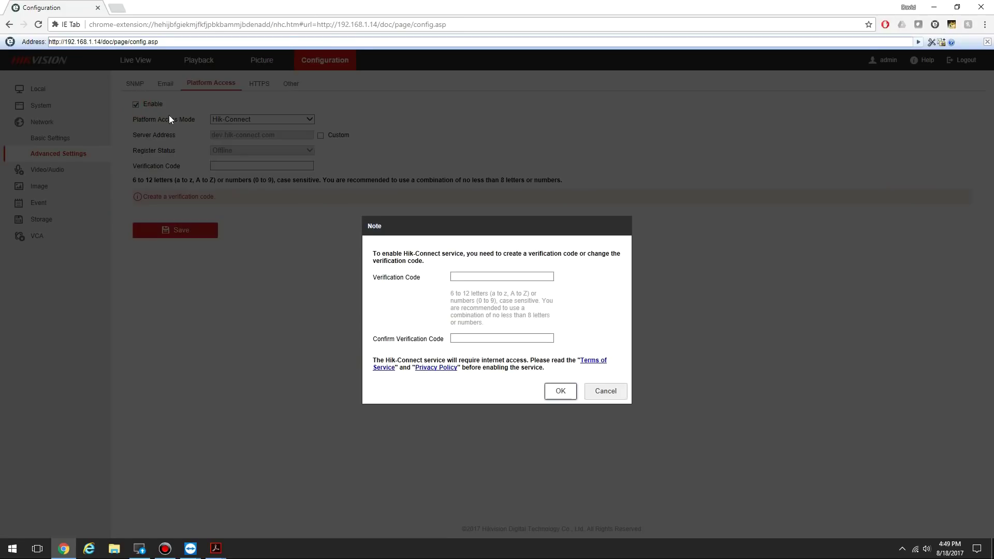
# Create and confirm a new Hik-Connect verification code
pyautogui.click(481, 278)
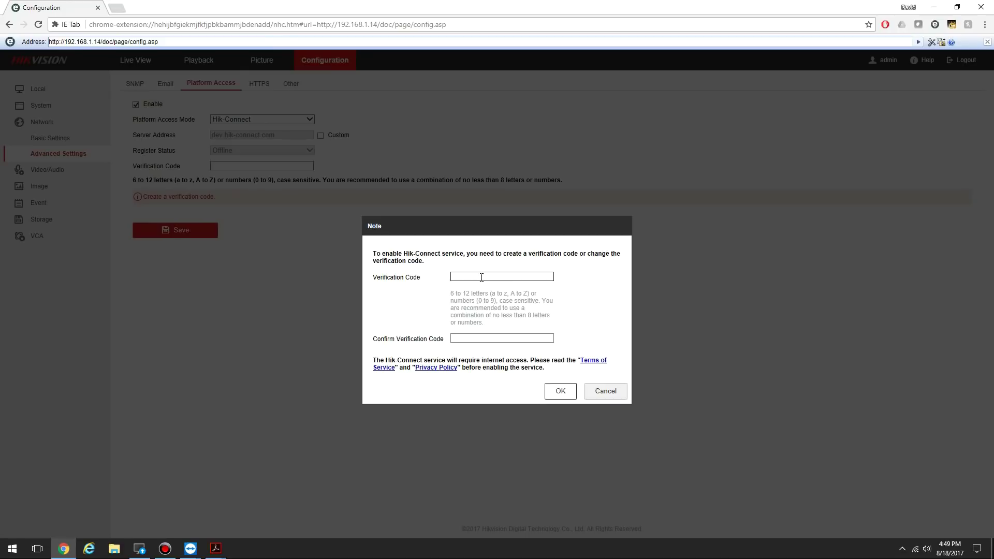
pyautogui.write('********')
pyautogui.press('Tab')
pyautogui.write('******')
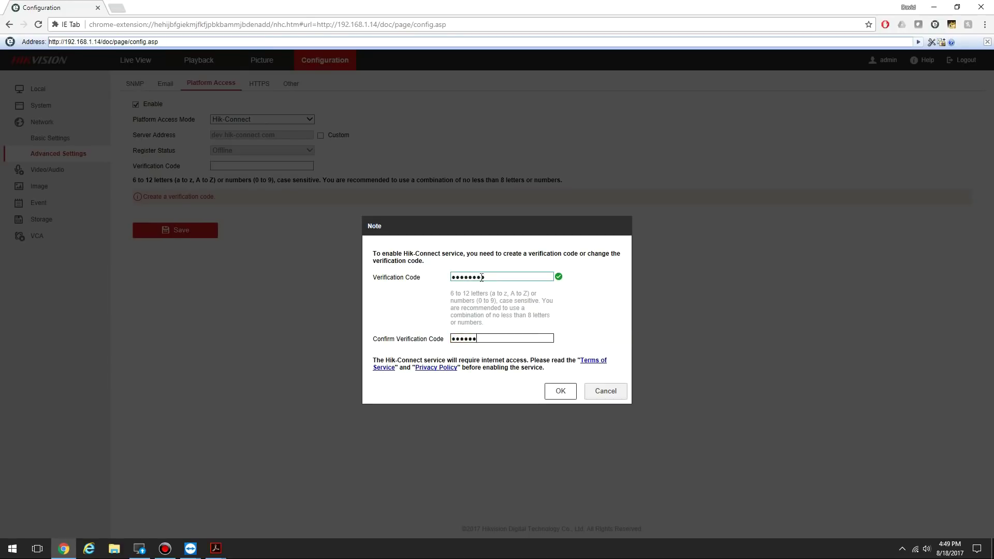
pyautogui.write('**')
pyautogui.click(564, 395)
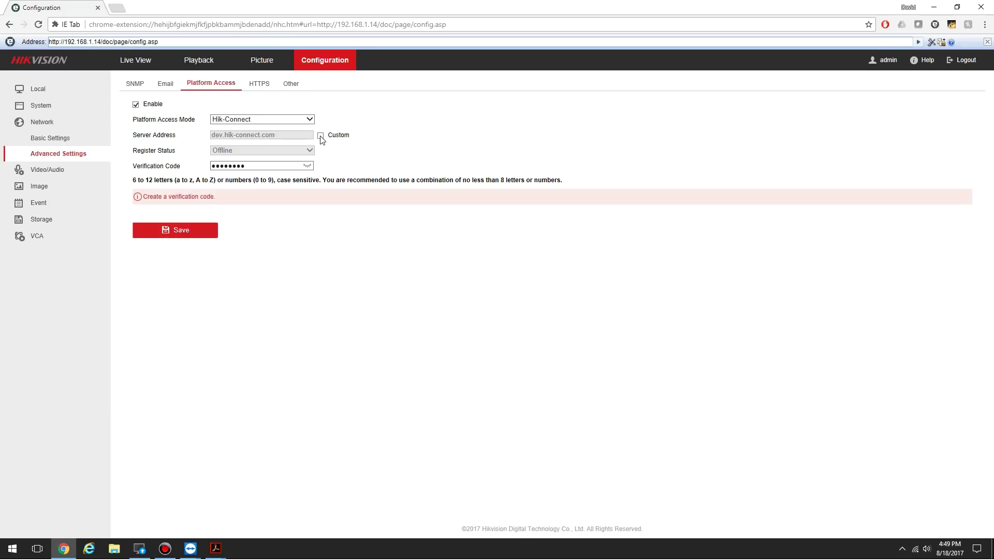
# Set a custom Hik-Connect server address of dev.us.hik-connect.com and save Platform Access
pyautogui.click(321, 137)
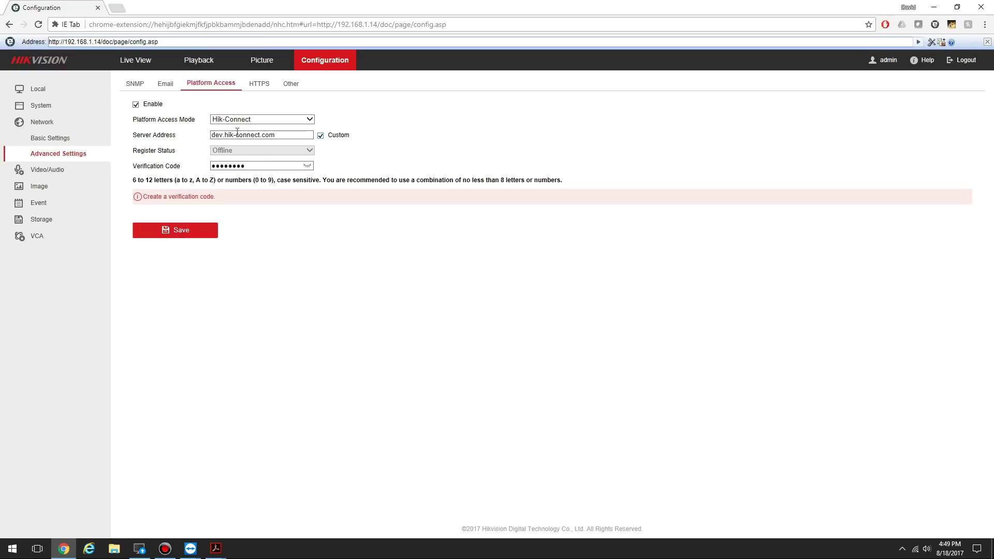
pyautogui.click(221, 134)
pyautogui.click(222, 135)
pyautogui.write('.us')
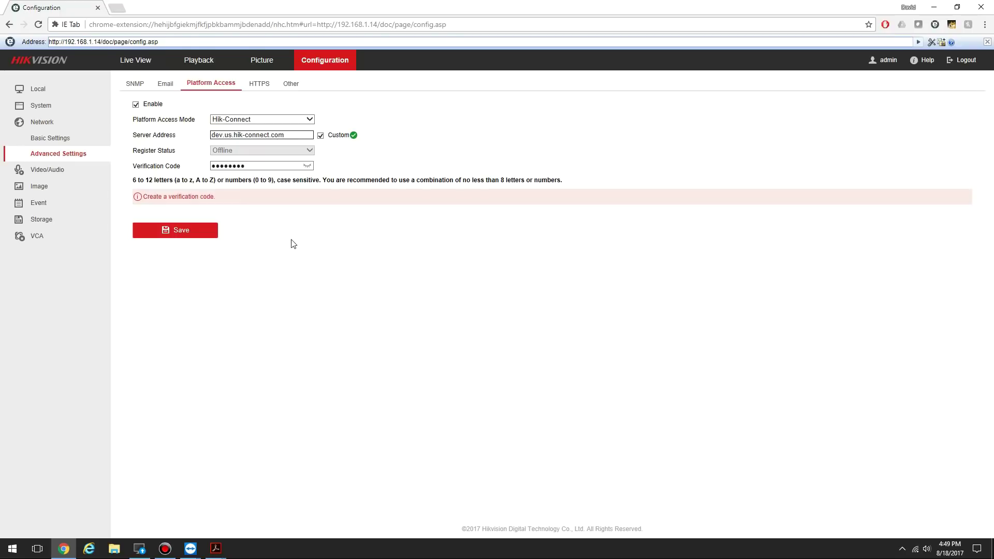
pyautogui.click(185, 231)
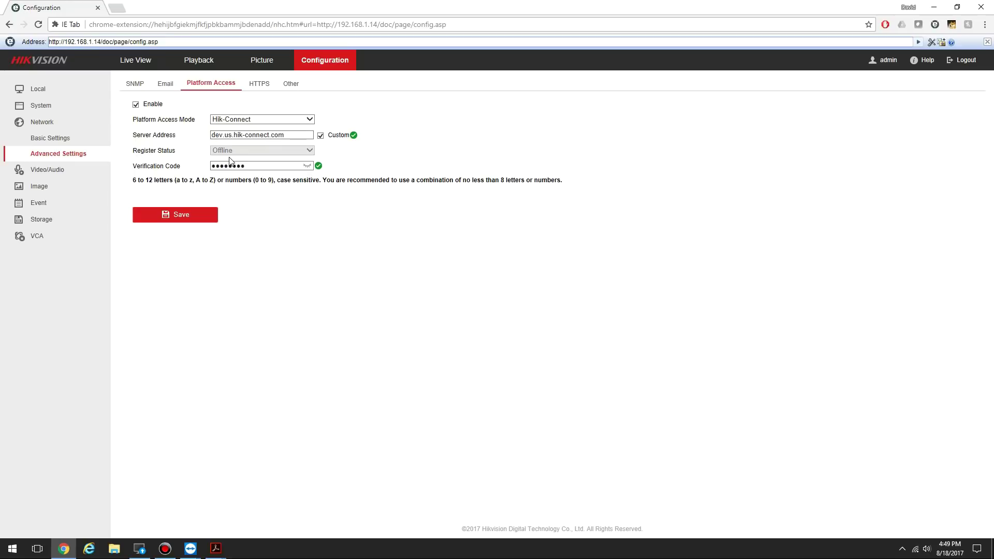
# Reload the Platform Access page to verify the register status reads Online
pyautogui.click(56, 139)
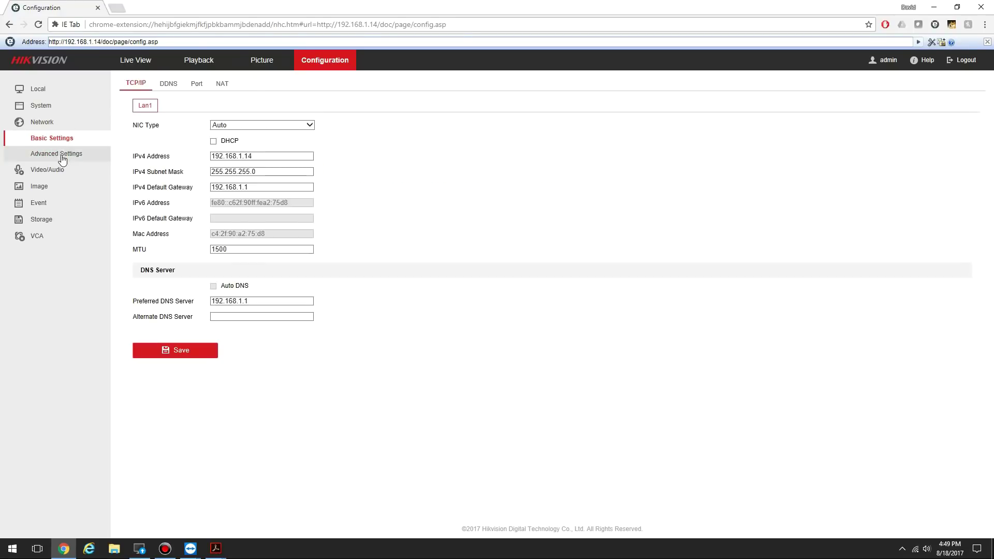
pyautogui.click(61, 154)
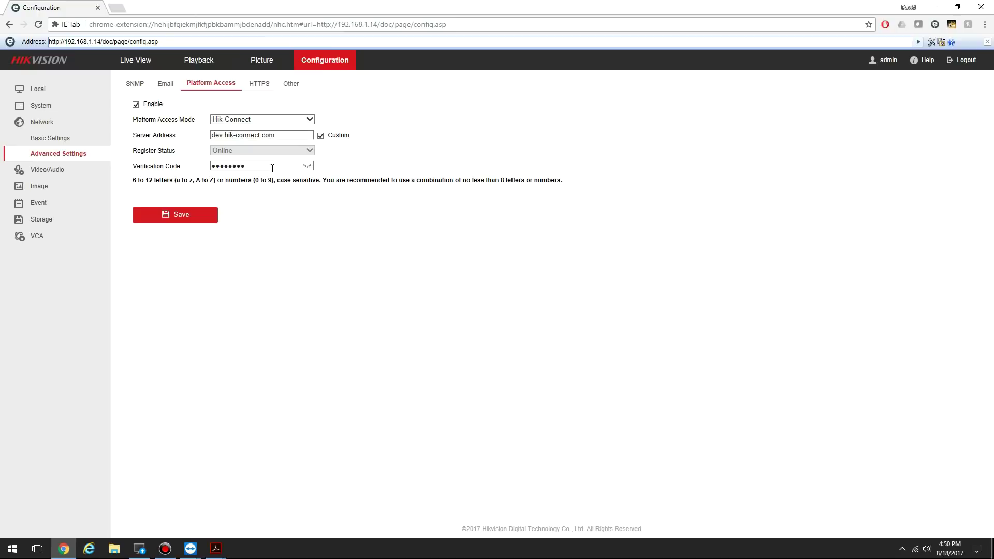
# Load the Hik-Connect website in a new browser tab and choose Register
pyautogui.click(119, 10)
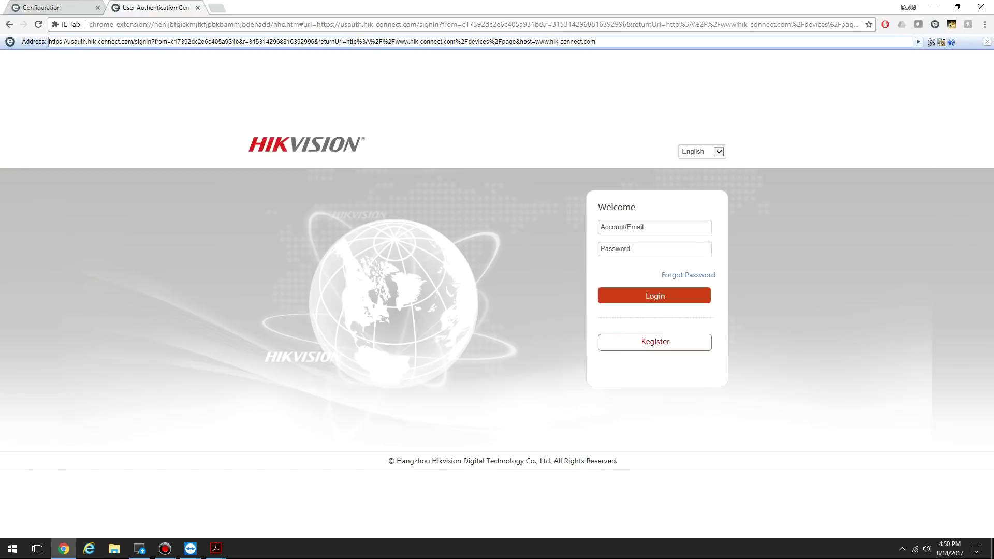
pyautogui.click(665, 348)
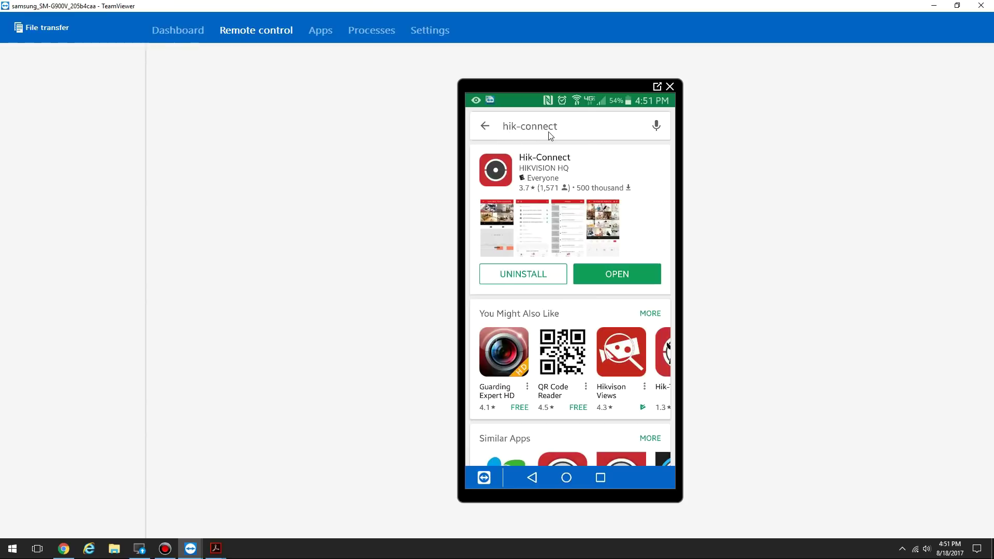
# Launch the installed Hik-Connect app on the phone and show the add-device options
pyautogui.click(602, 280)
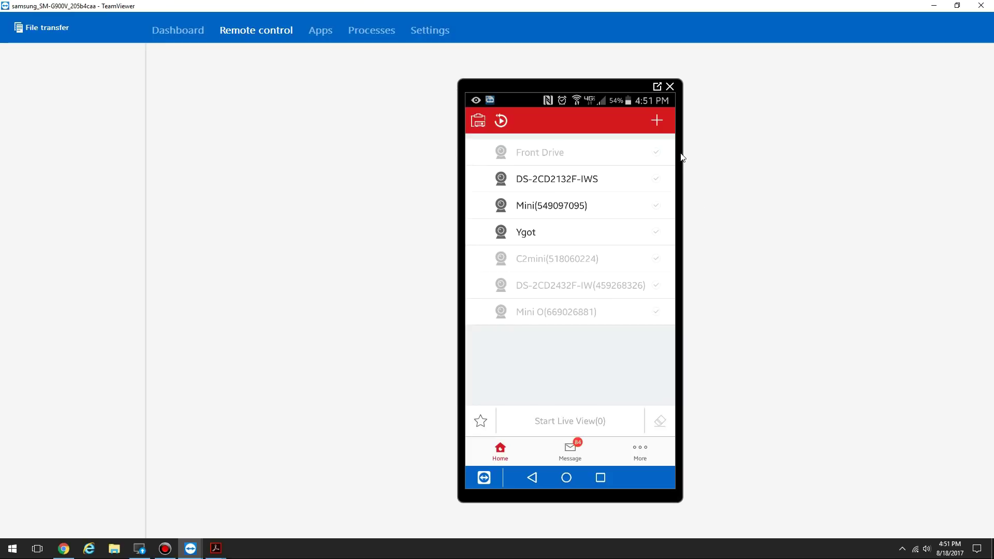
pyautogui.click(658, 121)
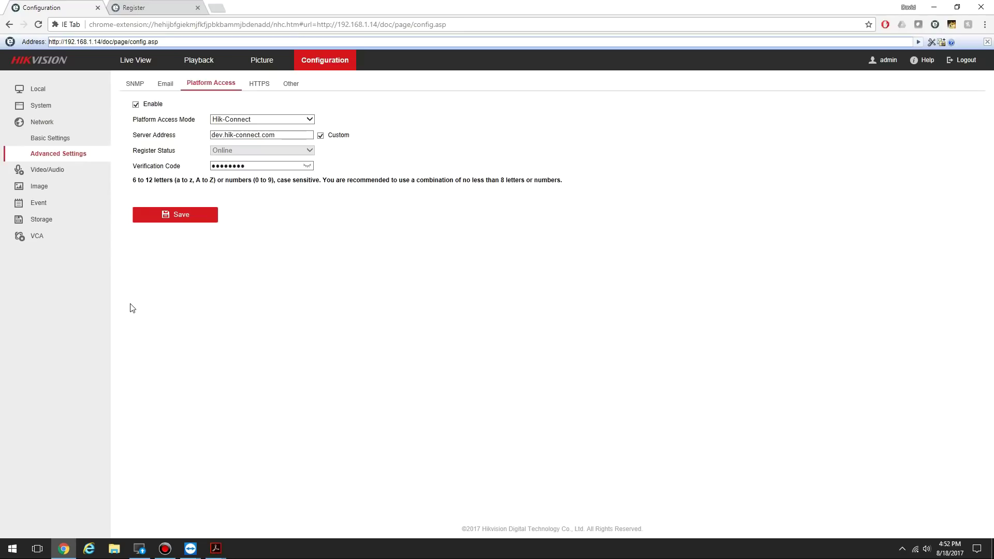
# Open System Settings and select the nine-digit device serial in the Serial No. field
pyautogui.click(45, 107)
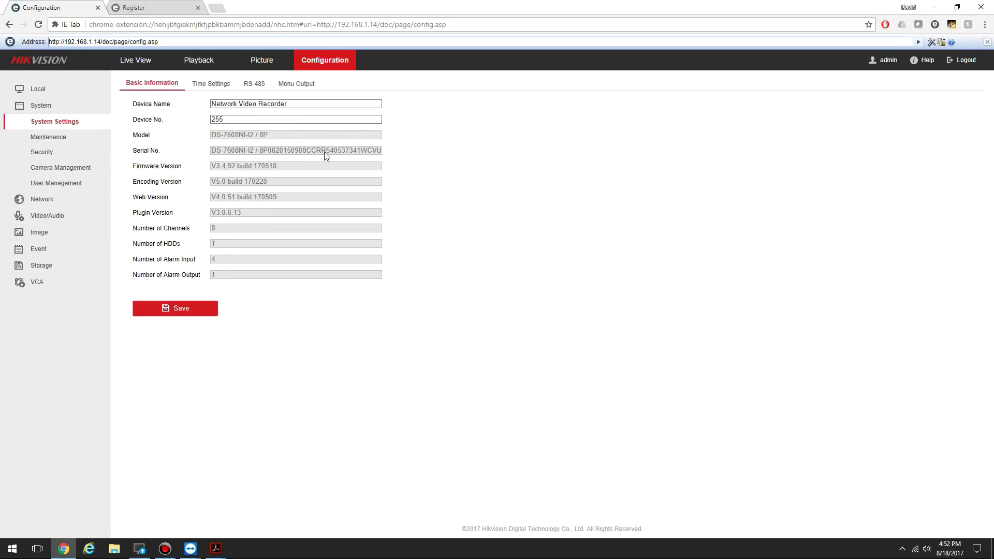
pyautogui.moveTo(326, 151); pyautogui.dragTo(360, 151)
# Paste the serial into the app, search, and add the DS-7608NI-I2-8P with its verification code
pyautogui.hotkey('ctrl', 'c')
pyautogui.hotkey('alt', 'Tab')
pyautogui.hotkey('ctrl', 'v')
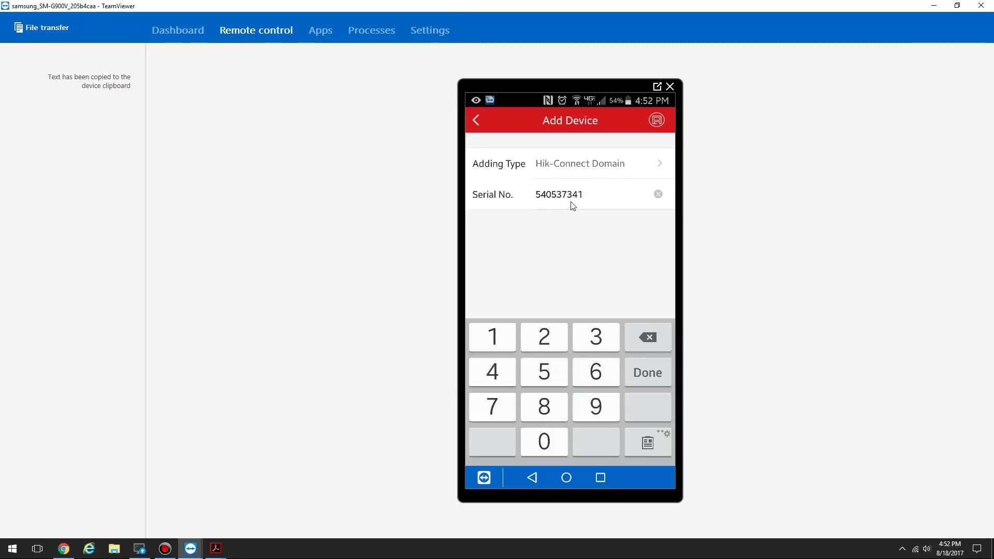
pyautogui.click(657, 121)
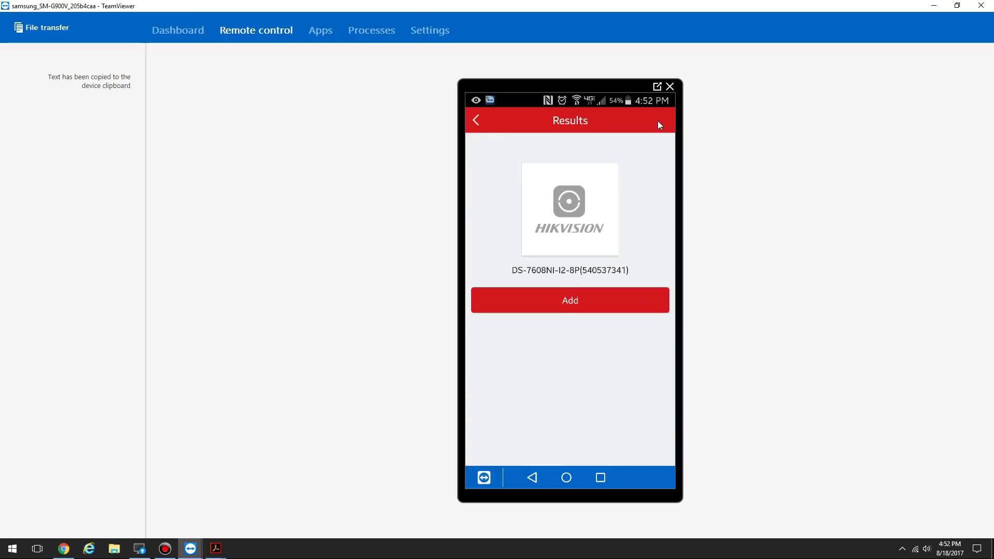
pyautogui.click(612, 309)
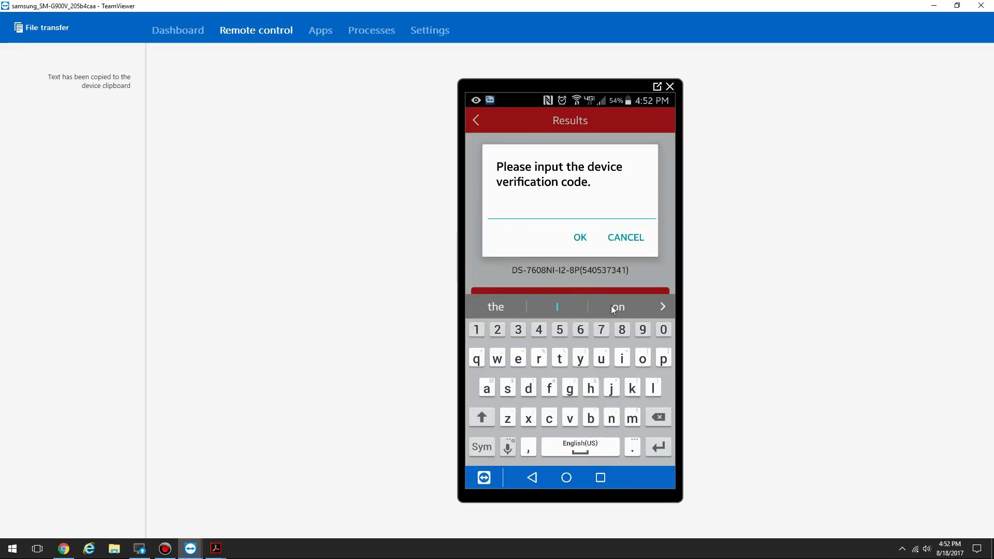
pyautogui.write('********')
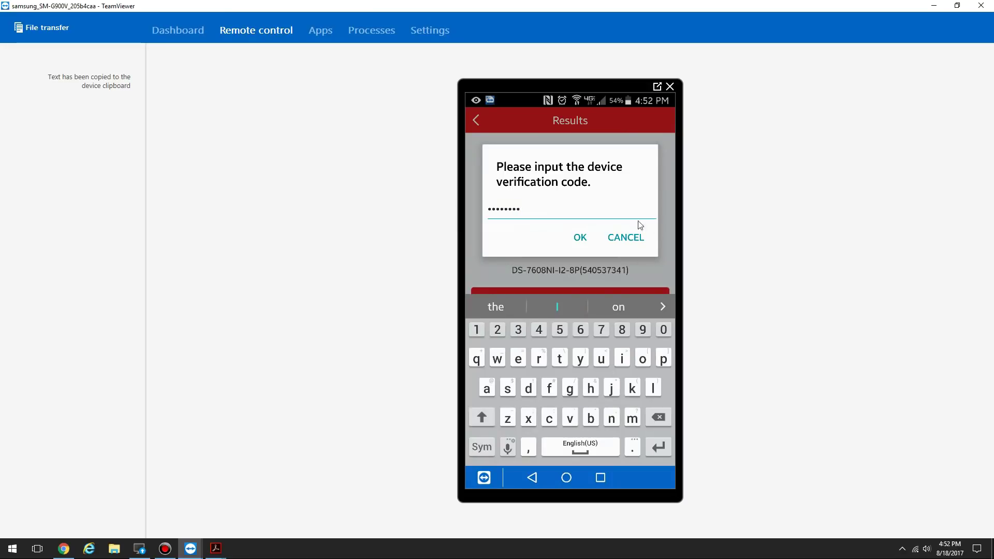
pyautogui.click(579, 240)
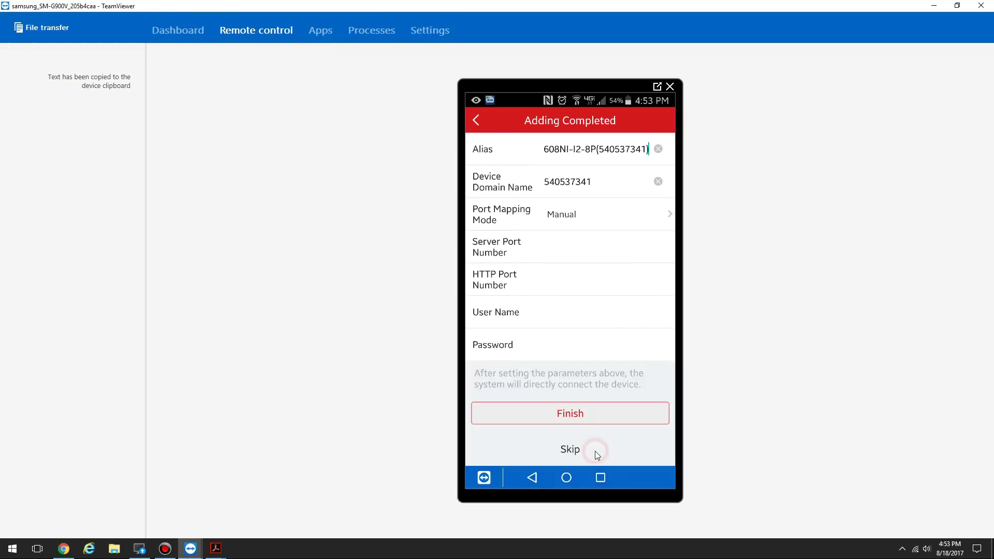
# Start live view of cameras 1 and 2 on the DS-7608NI-I2-8P, then swipe to camera 2
pyautogui.click(574, 451)
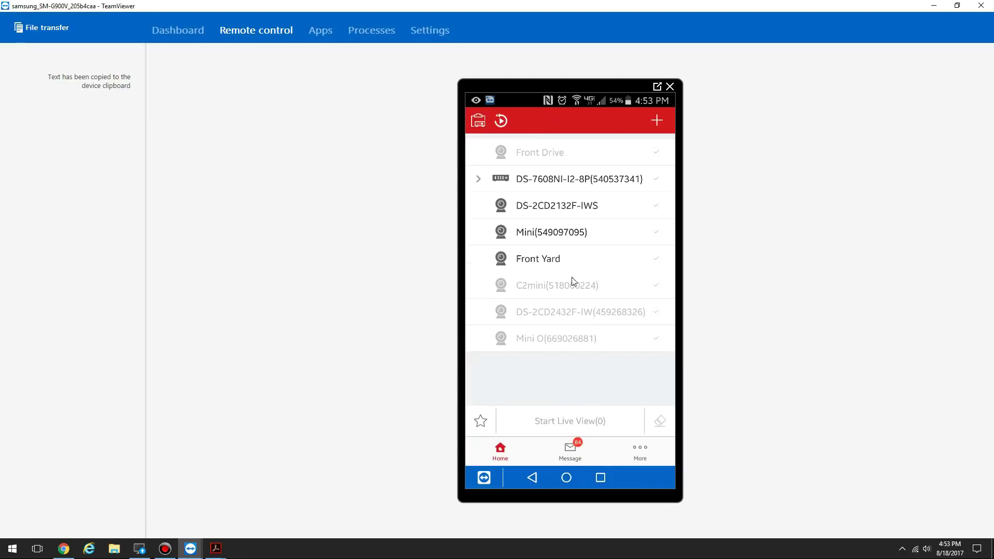
pyautogui.click(575, 184)
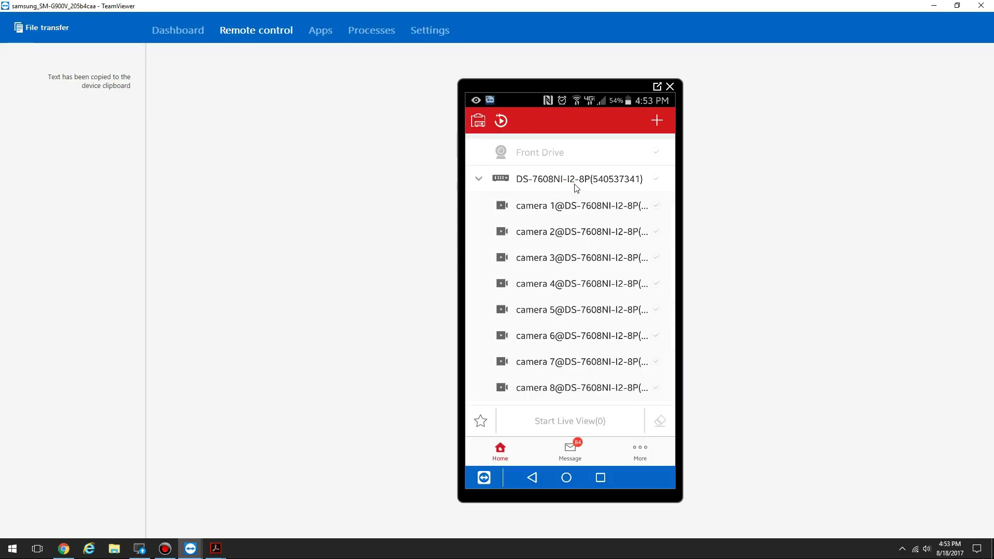
pyautogui.click(655, 205)
pyautogui.click(656, 231)
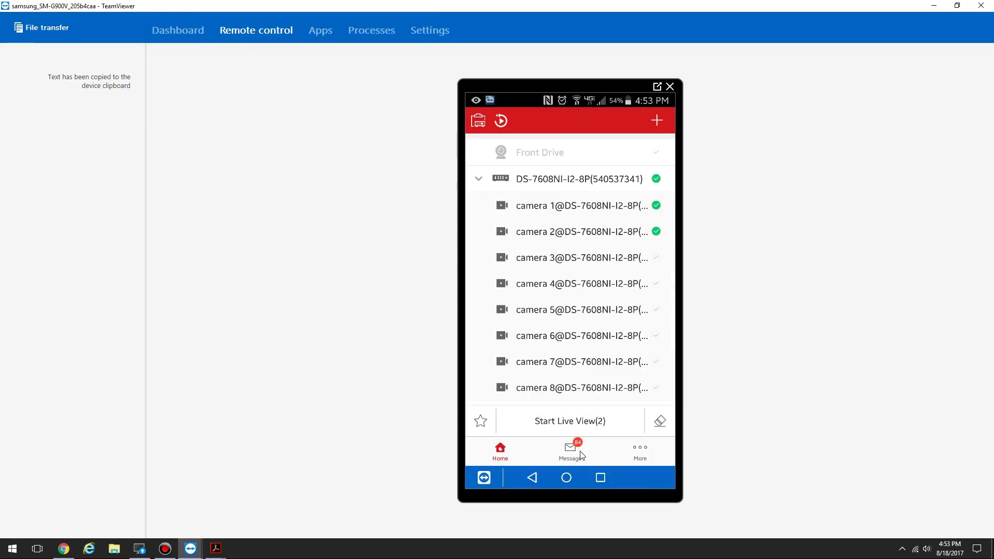
pyautogui.click(581, 423)
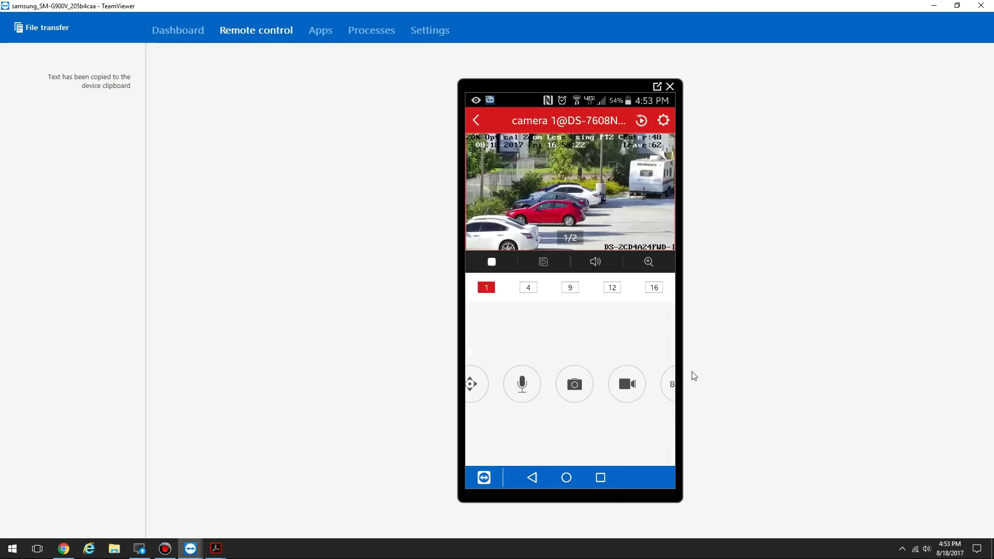
pyautogui.click(664, 220)
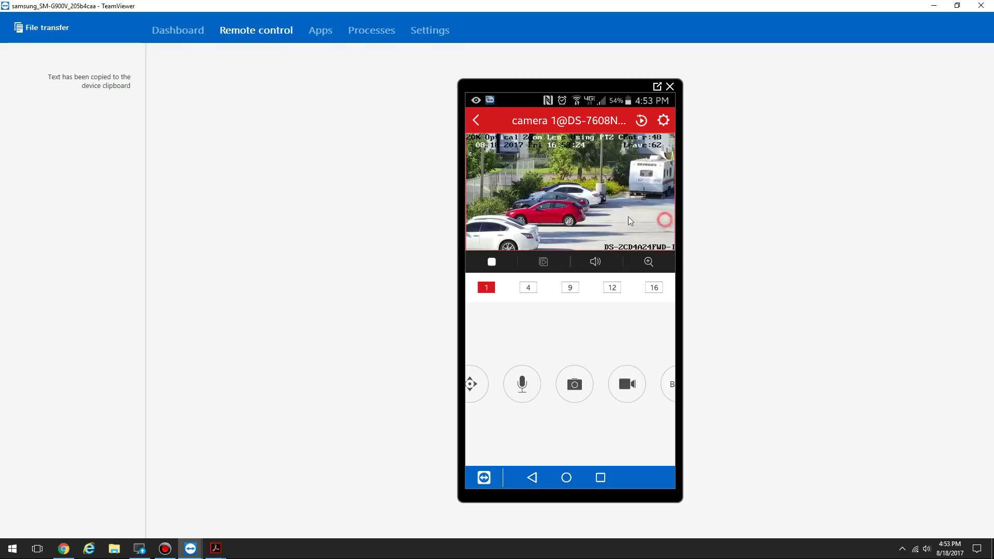
pyautogui.moveTo(630, 221); pyautogui.dragTo(598, 234)
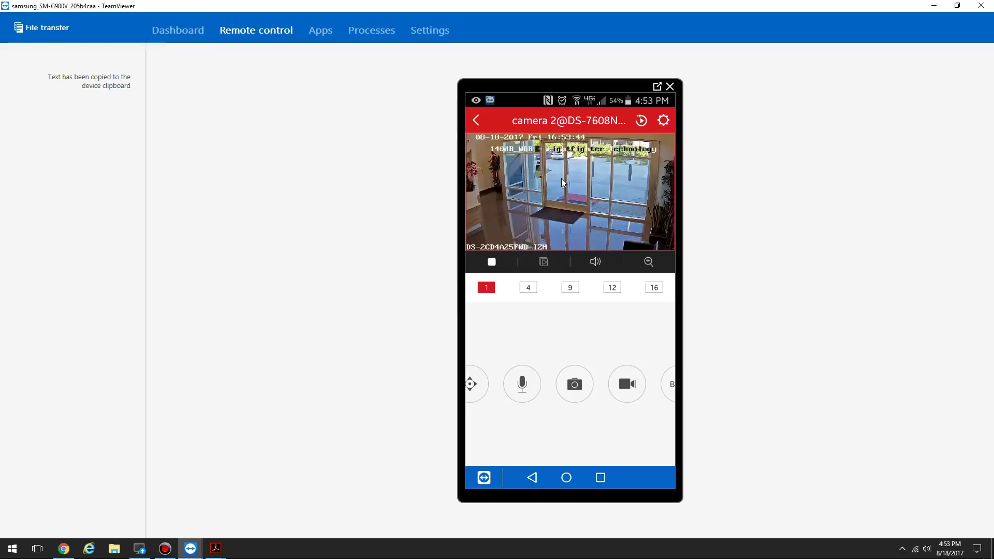
# Leave live view and open Share Device from More > Manage Sharing Settings
pyautogui.click(476, 121)
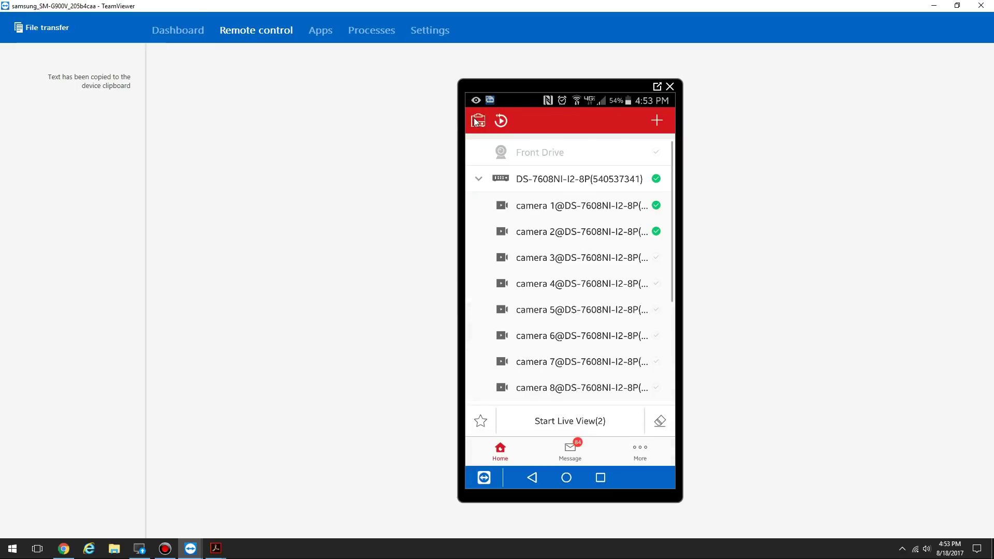
pyautogui.click(651, 458)
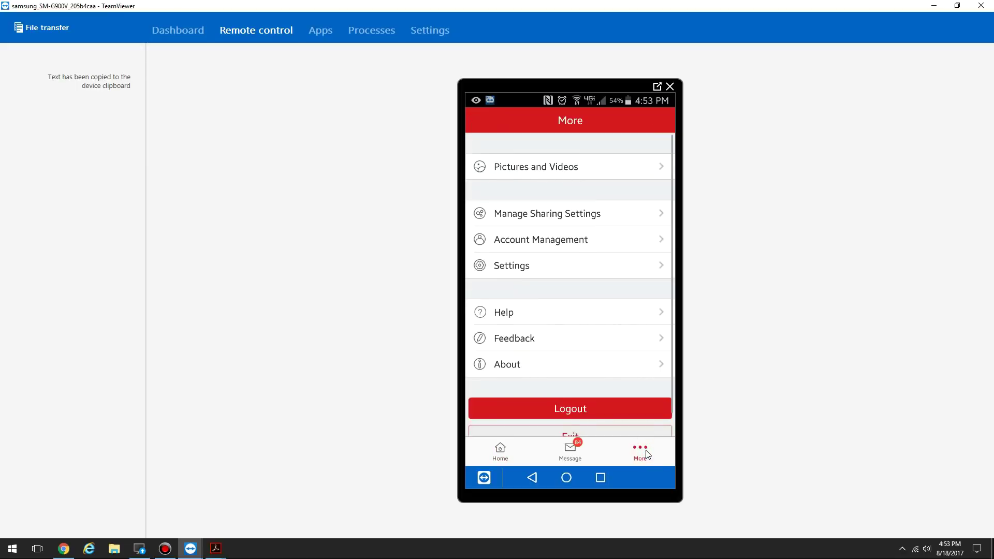
pyautogui.click(610, 218)
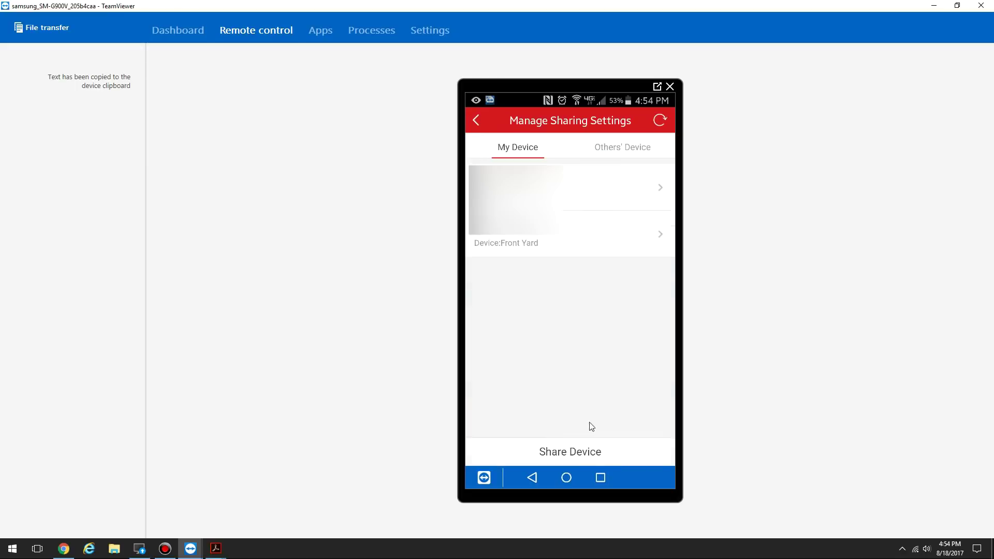
pyautogui.click(612, 456)
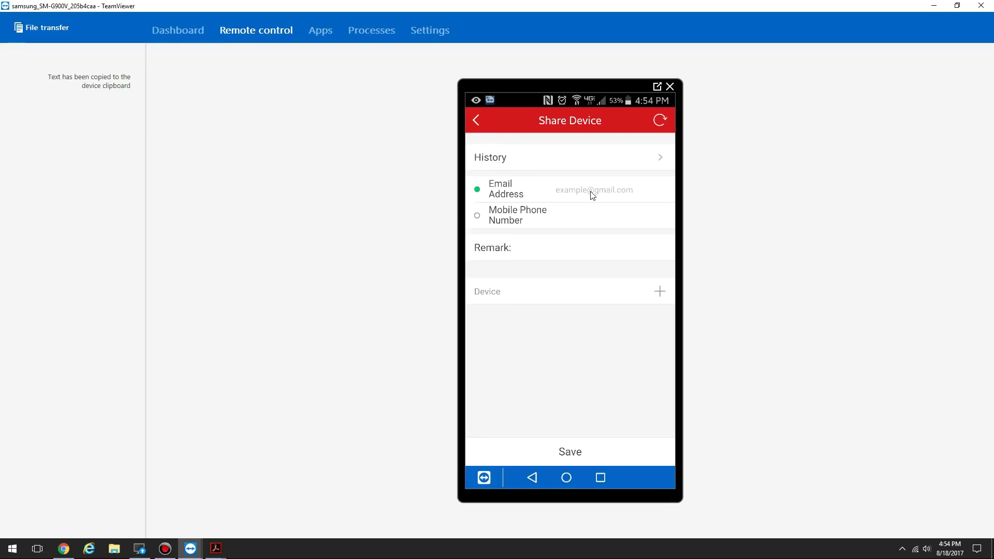
# Paste the recipient's mobile phone number and select the DS-7608NI-I2-8P recorder as the shared device
pyautogui.hotkey('ctrl', 'v')
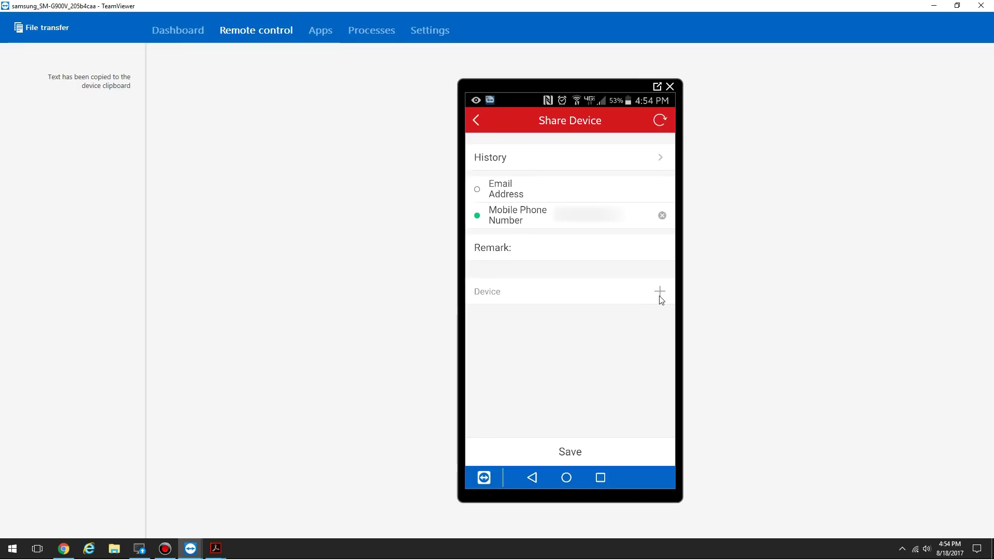
pyautogui.click(661, 297)
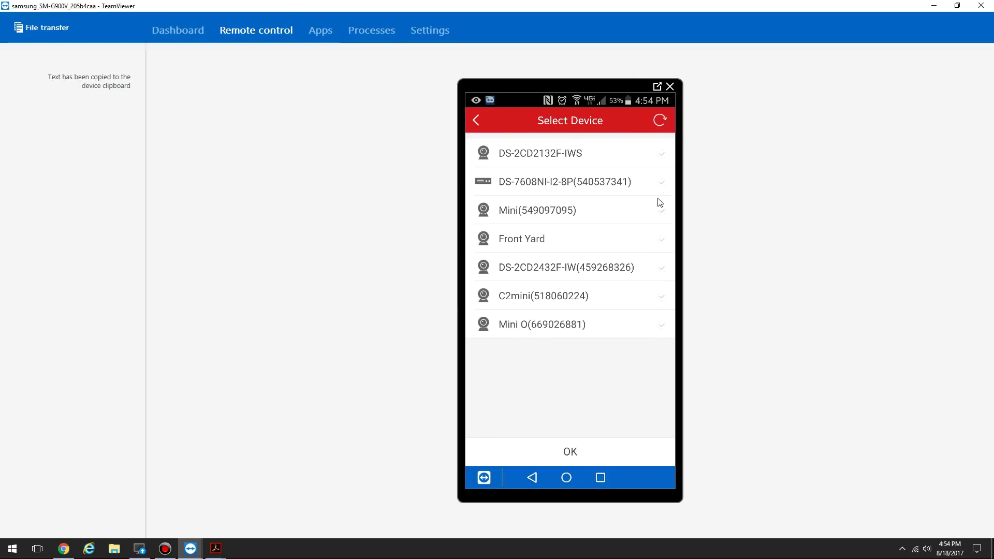
pyautogui.click(663, 188)
pyautogui.click(590, 451)
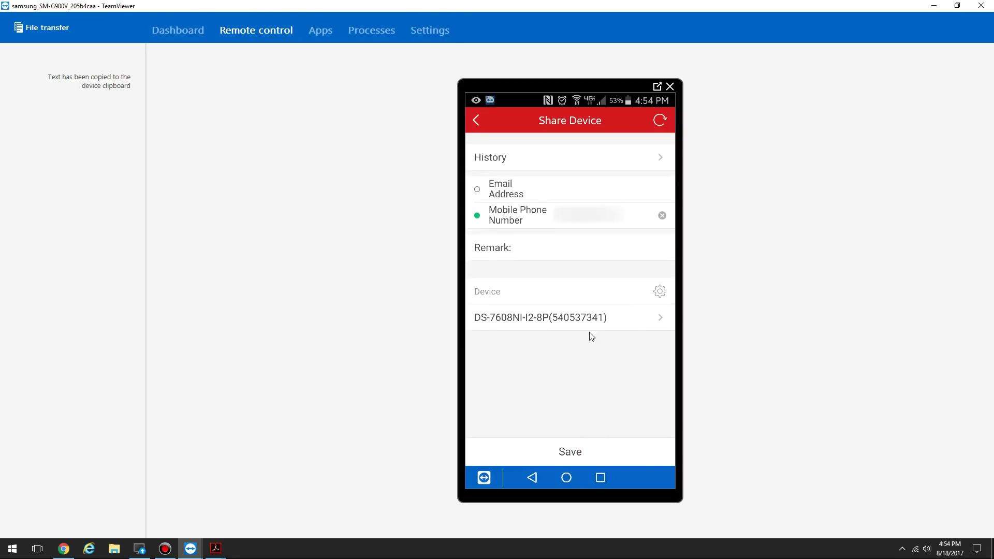
pyautogui.click(616, 318)
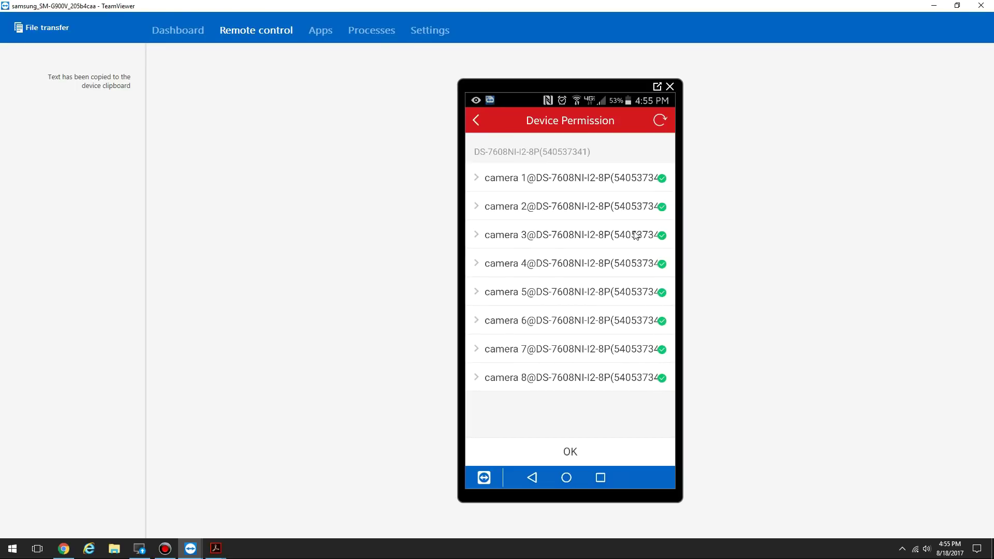
pyautogui.click(477, 179)
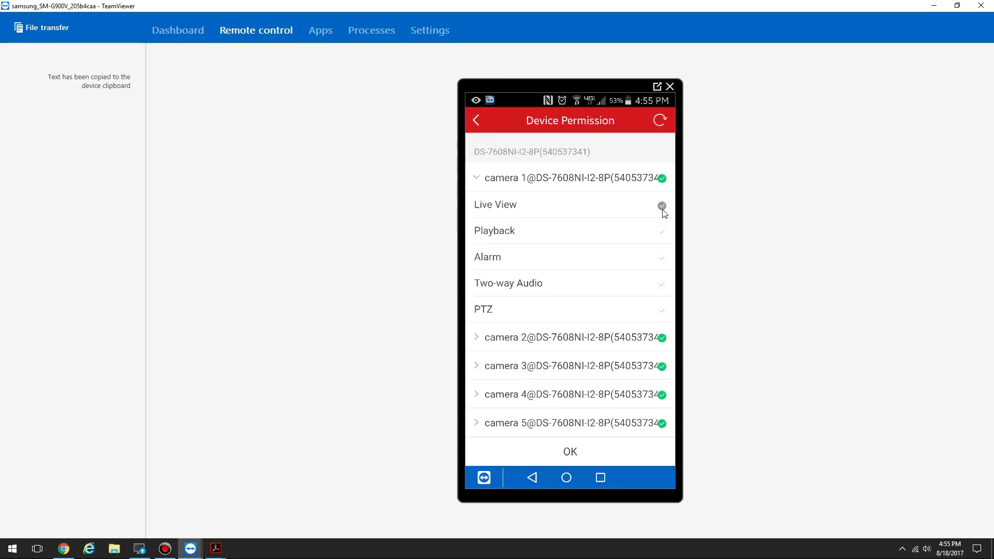
pyautogui.click(599, 458)
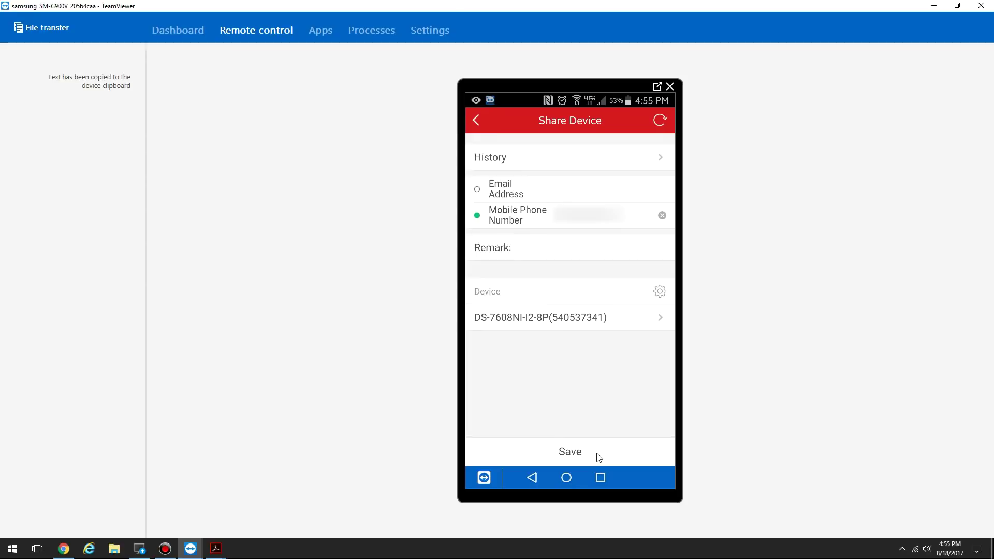